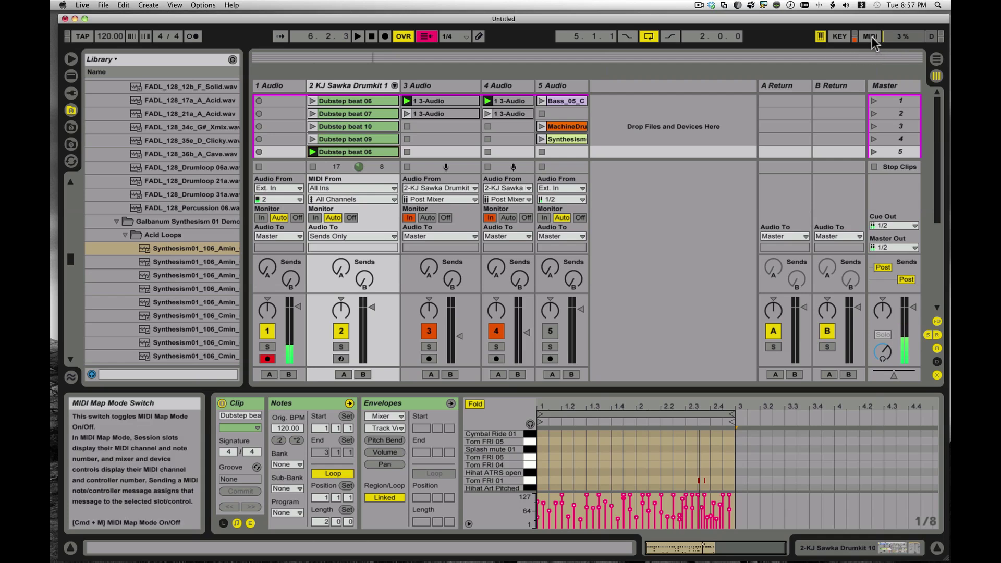
- Map the Master scene launch, scene up, scene down and scene-number controls to MIDI pedals and controllers
{"action": "left_click", "coordinate": [870, 36]}
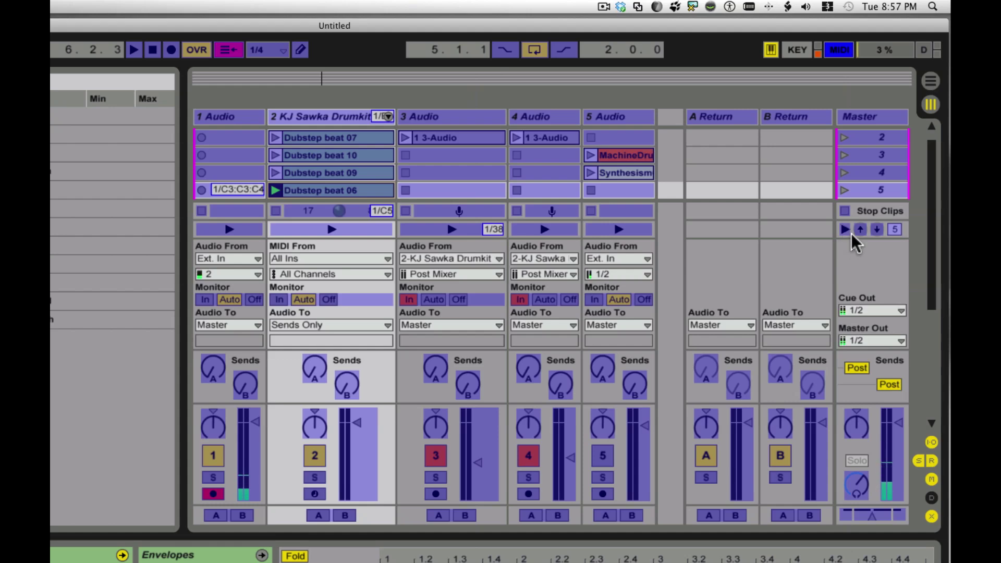
{"action": "left_click", "coordinate": [845, 231]}
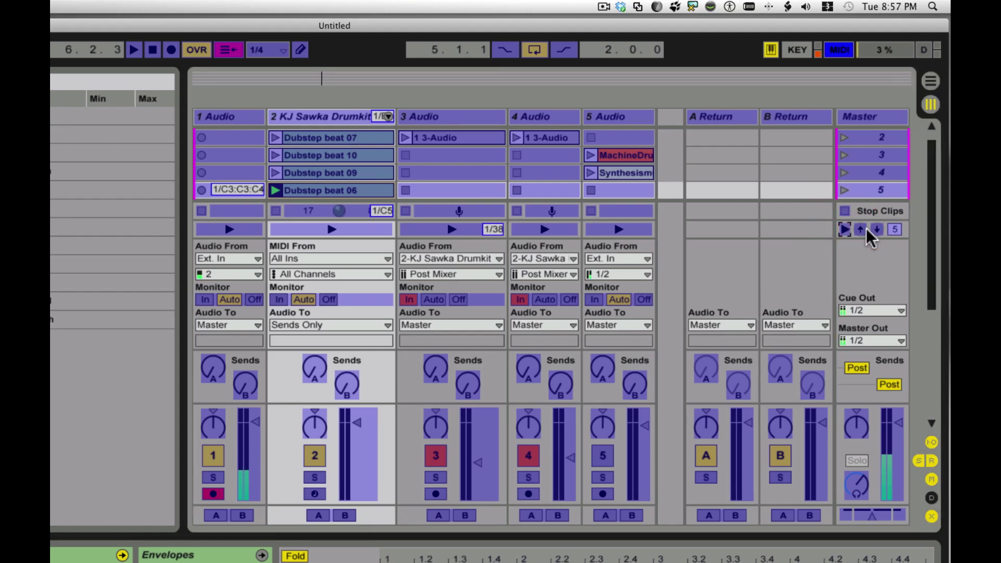
{"action": "left_click", "coordinate": [861, 230]}
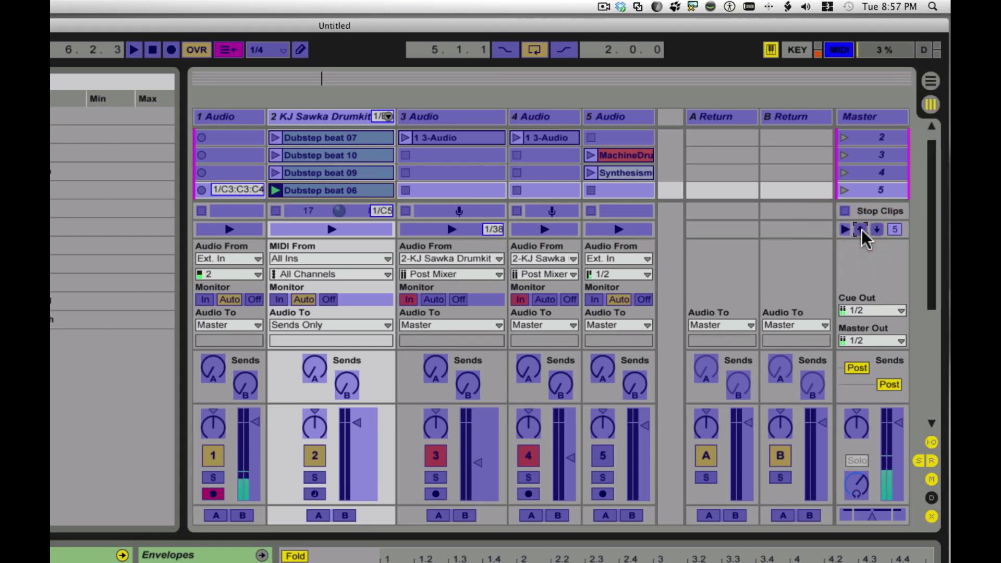
{"action": "left_click", "coordinate": [877, 230]}
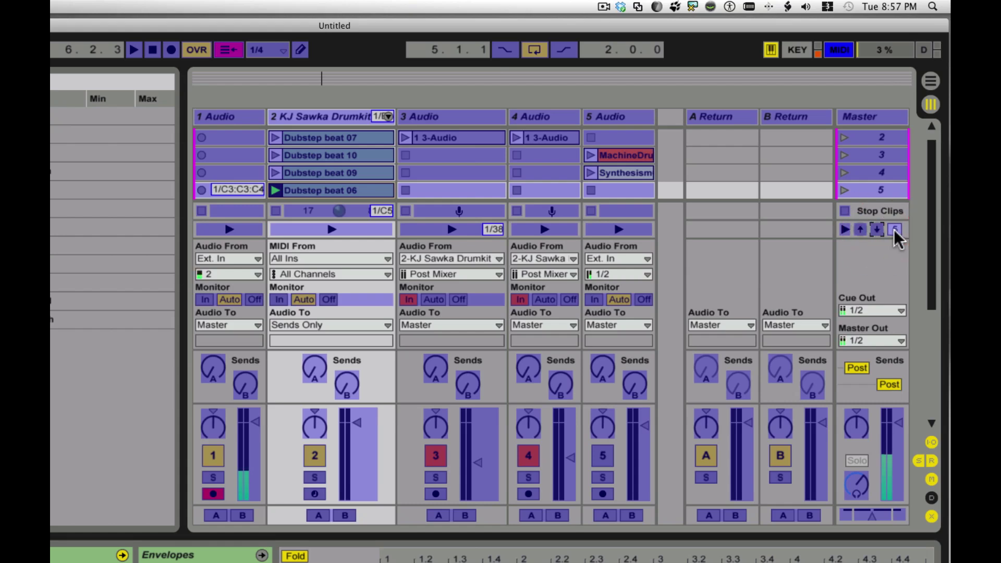
{"action": "left_click", "coordinate": [895, 231]}
- Remap the scene launch, exit MIDI Map Mode, launch scenes 5, 4, 5 and 3, then stop playback
{"action": "left_click", "coordinate": [845, 230]}
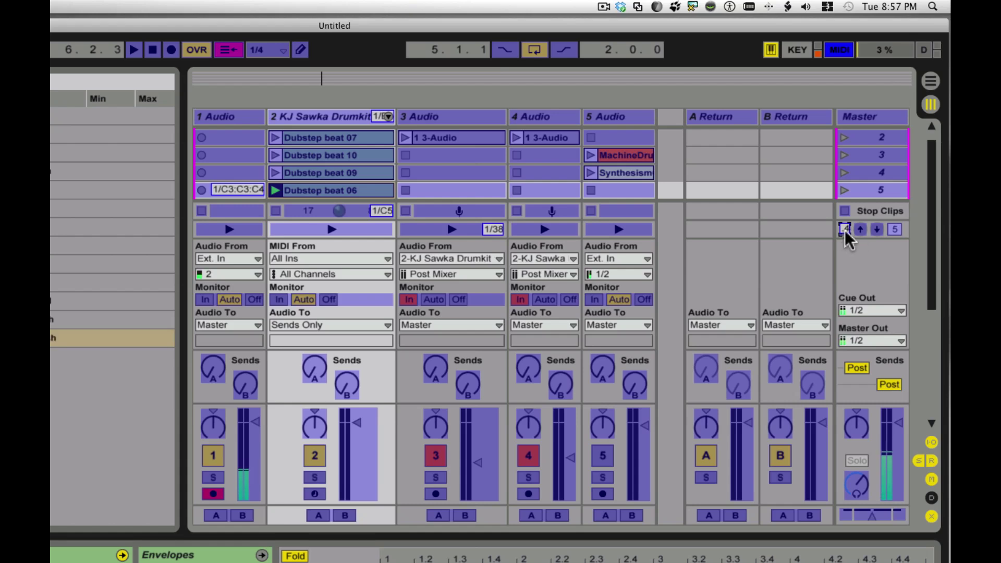
{"action": "left_click", "coordinate": [838, 50]}
{"action": "left_click", "coordinate": [844, 209]}
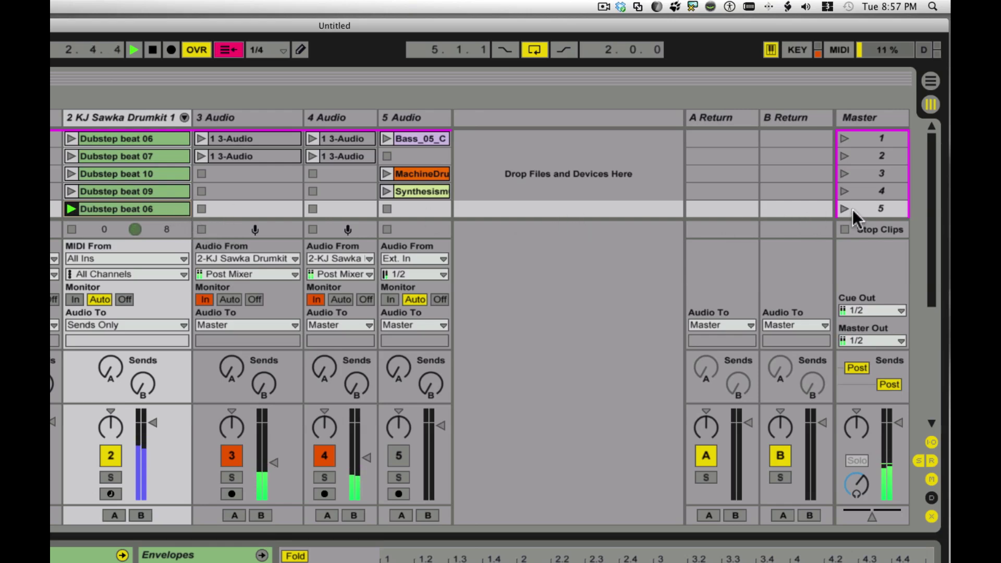
{"action": "left_click", "coordinate": [857, 190]}
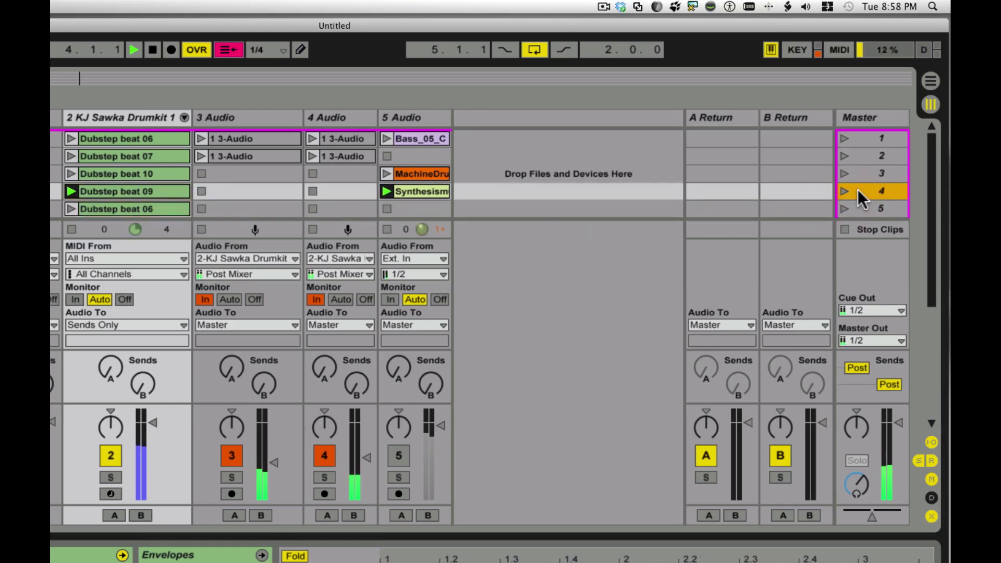
{"action": "left_click", "coordinate": [861, 210]}
{"action": "left_click", "coordinate": [861, 175]}
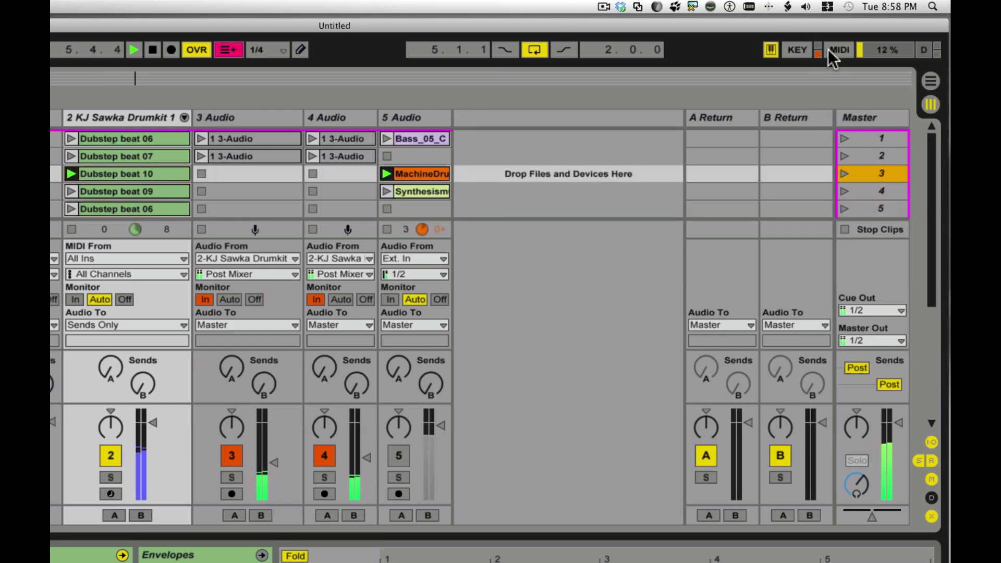
{"action": "key", "text": "space"}
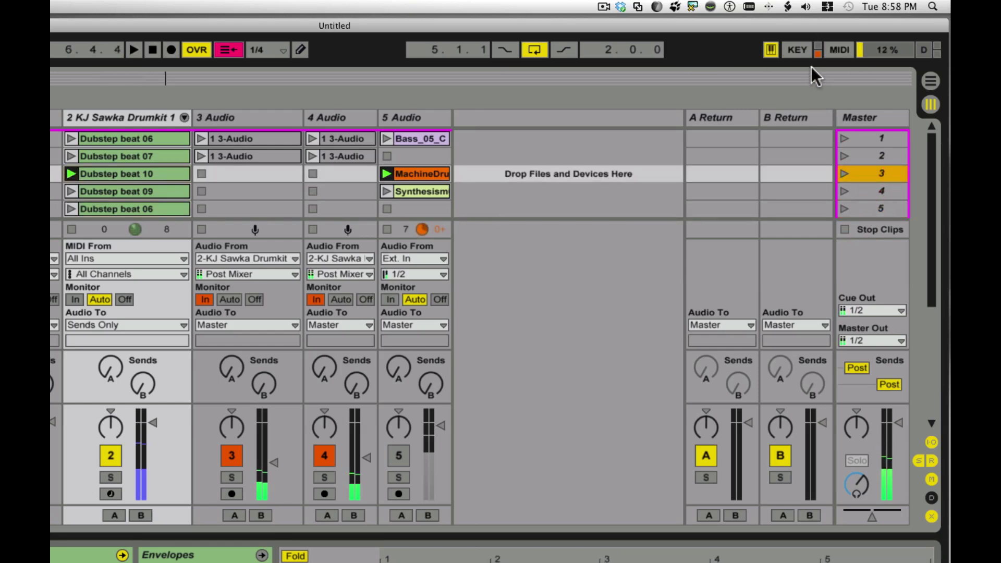
- Map the scene-down arrow to a MIDI pedal and exit MIDI Map Mode
{"action": "left_click", "coordinate": [840, 50]}
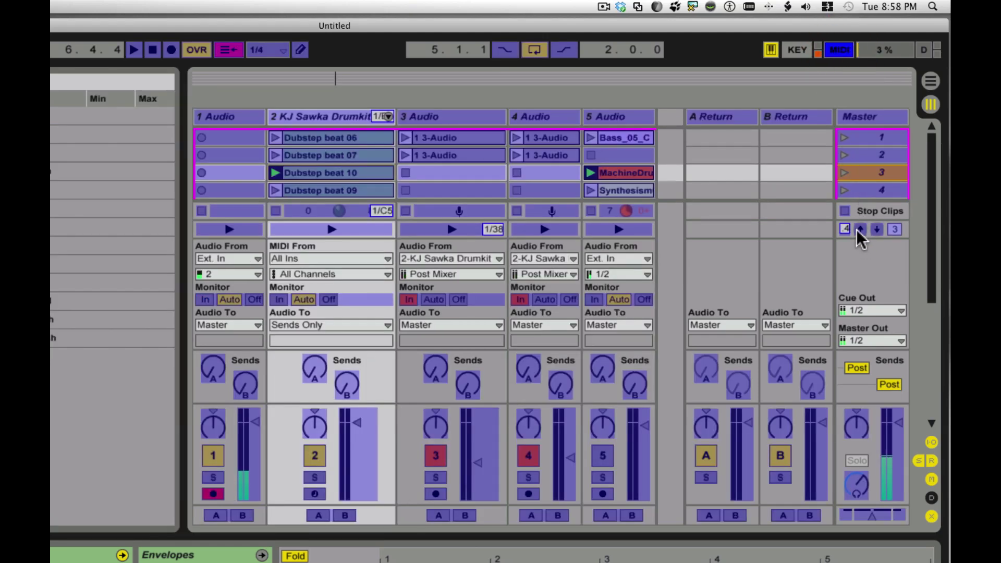
{"action": "left_click", "coordinate": [878, 232]}
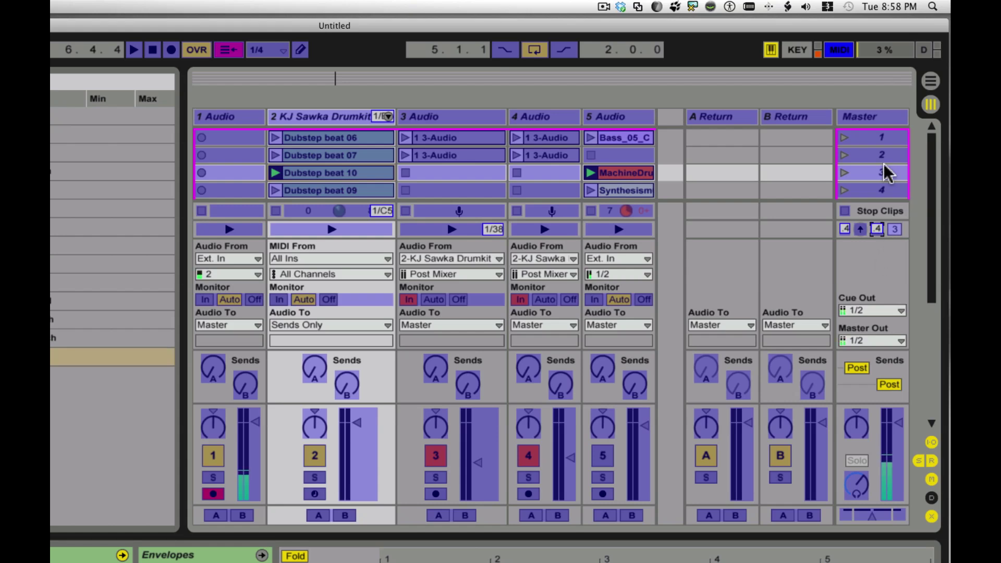
{"action": "left_click", "coordinate": [839, 49]}
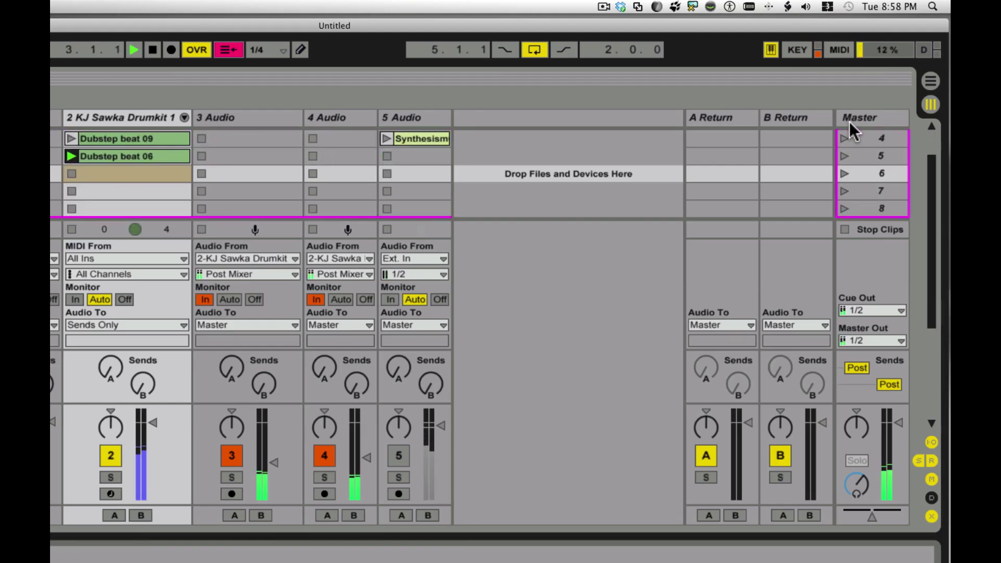
- Test launching scenes 1, 2, 3 and 5, then stop playback
{"action": "left_click_drag", "start_coordinate": [934, 164], "coordinate": [933, 130]}
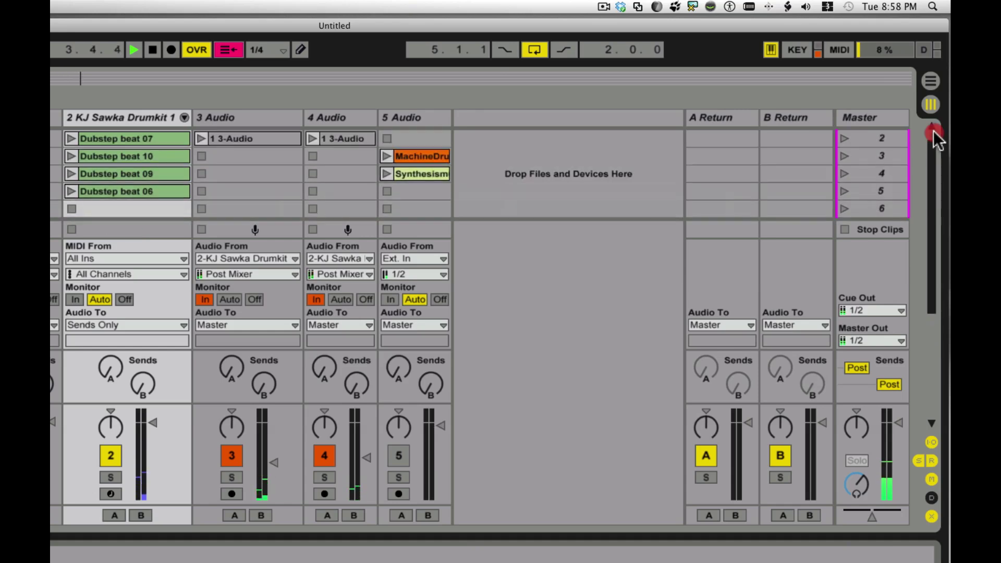
{"action": "left_click", "coordinate": [871, 140]}
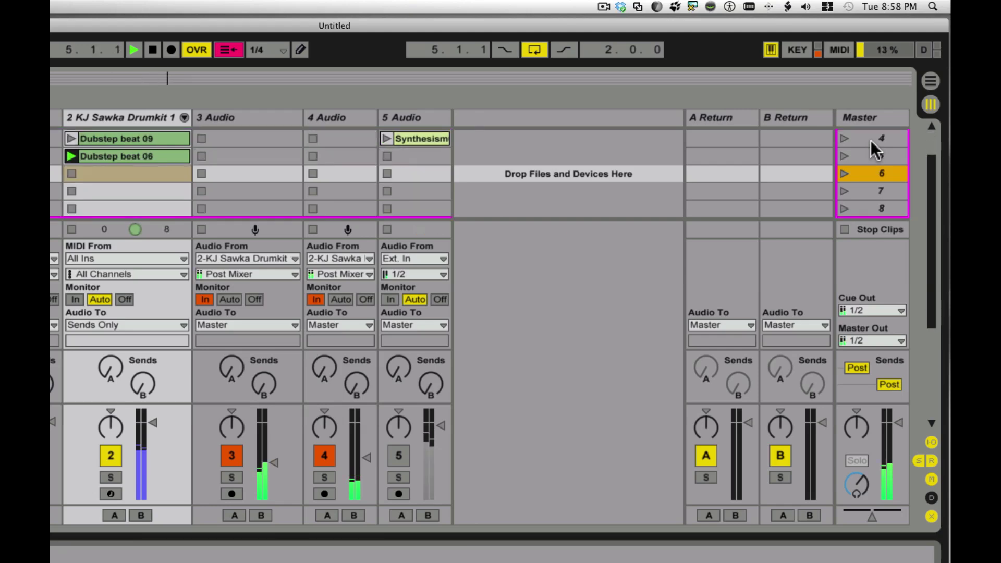
{"action": "left_click_drag", "start_coordinate": [929, 158], "coordinate": [930, 135]}
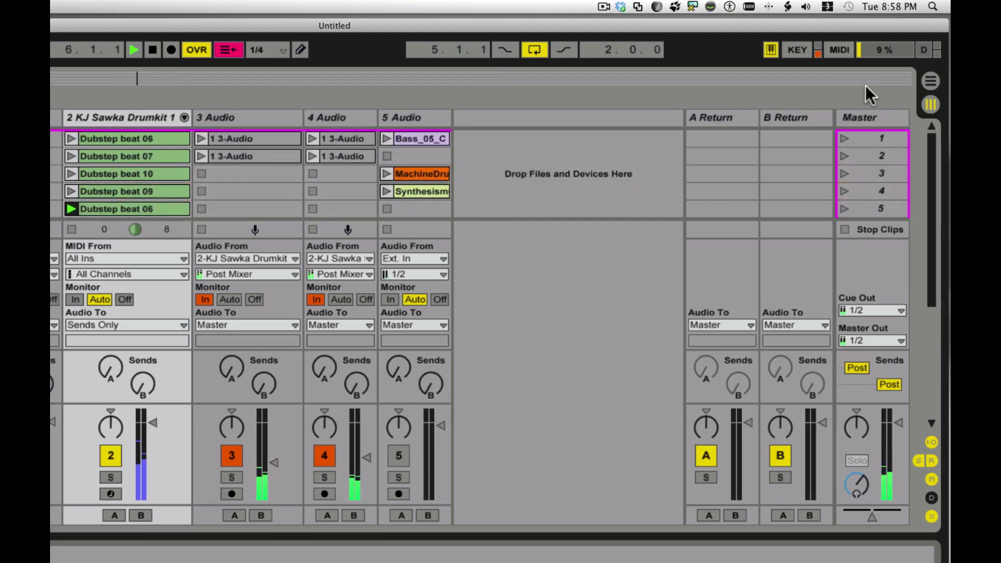
{"action": "key", "text": "space"}
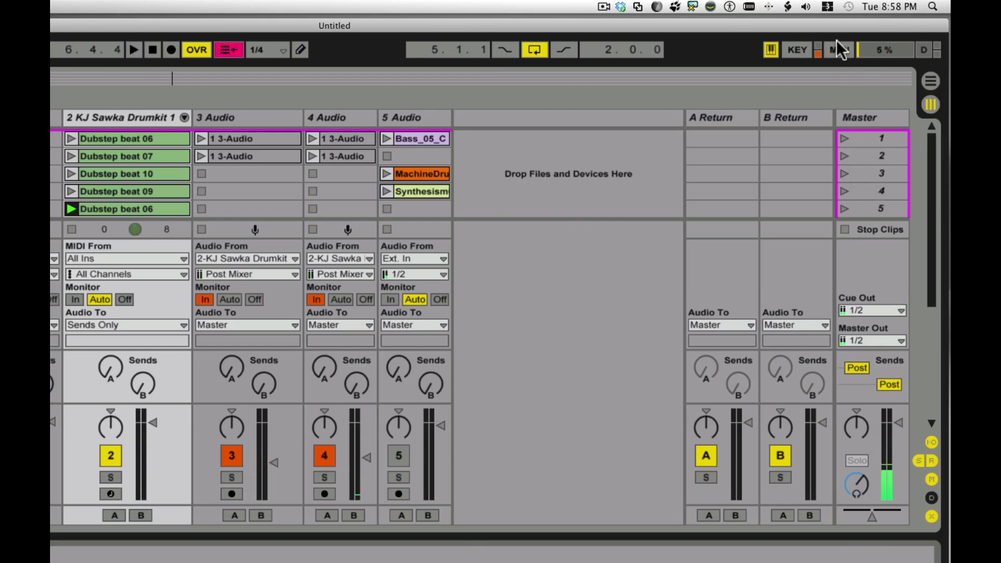
- Map the scene-number box to a MIDI controller, then exit MIDI Map Mode
{"action": "left_click", "coordinate": [839, 49]}
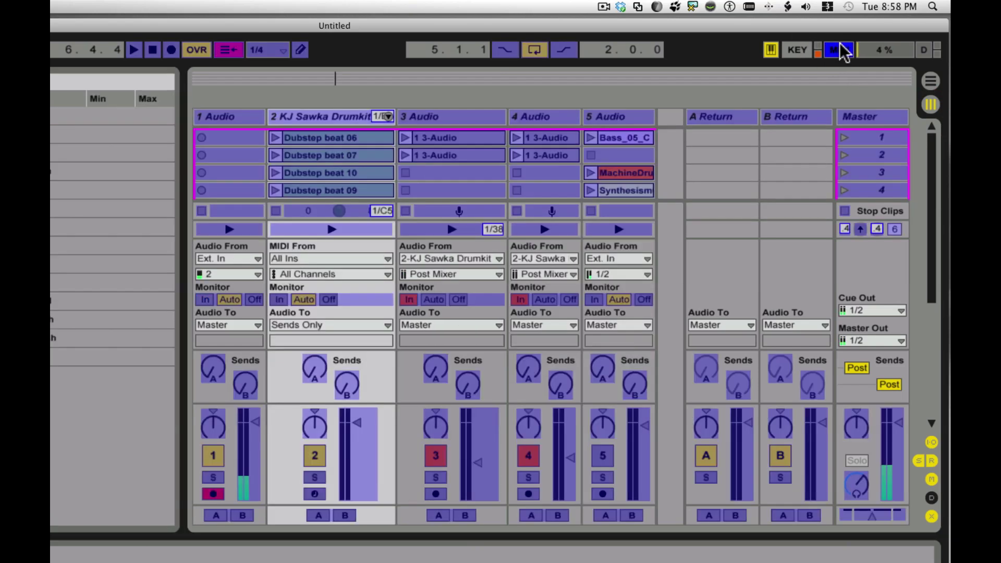
{"action": "left_click", "coordinate": [896, 231]}
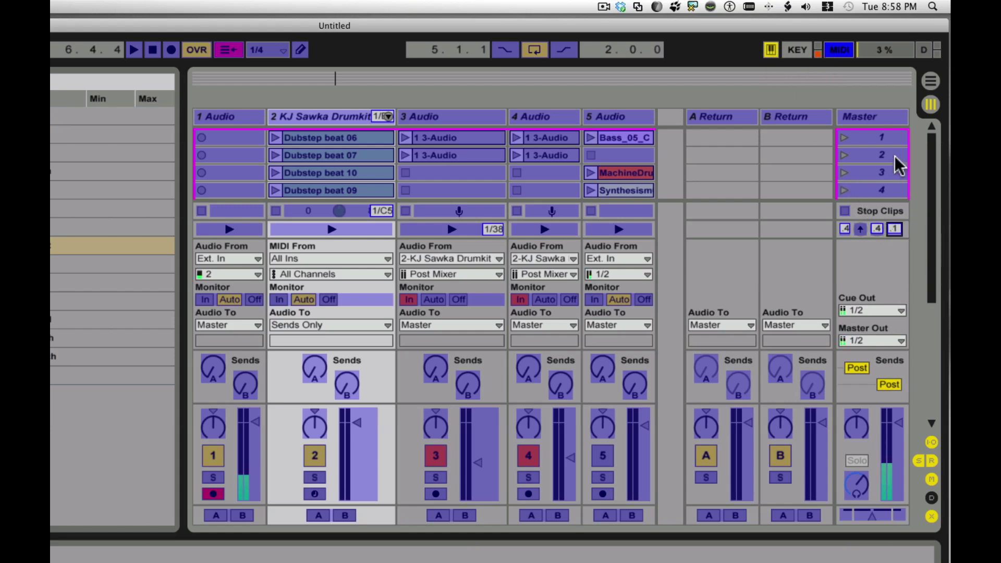
{"action": "left_click", "coordinate": [838, 50]}
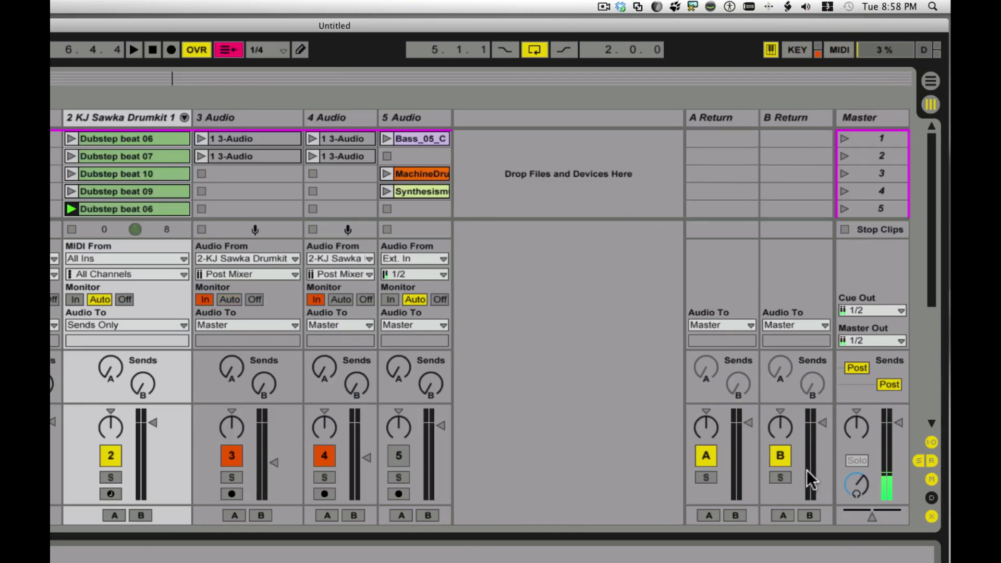
- Hide the return tracks, sends, input/output routing and mixer sections of the Session view
{"action": "left_click", "coordinate": [932, 462]}
{"action": "left_click", "coordinate": [919, 460]}
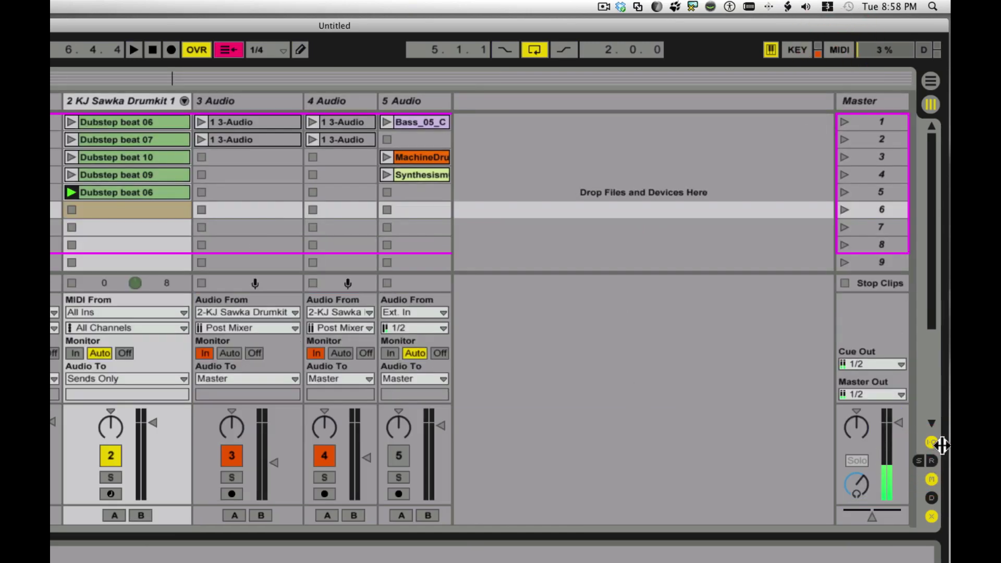
{"action": "left_click", "coordinate": [932, 442]}
{"action": "left_click", "coordinate": [932, 479]}
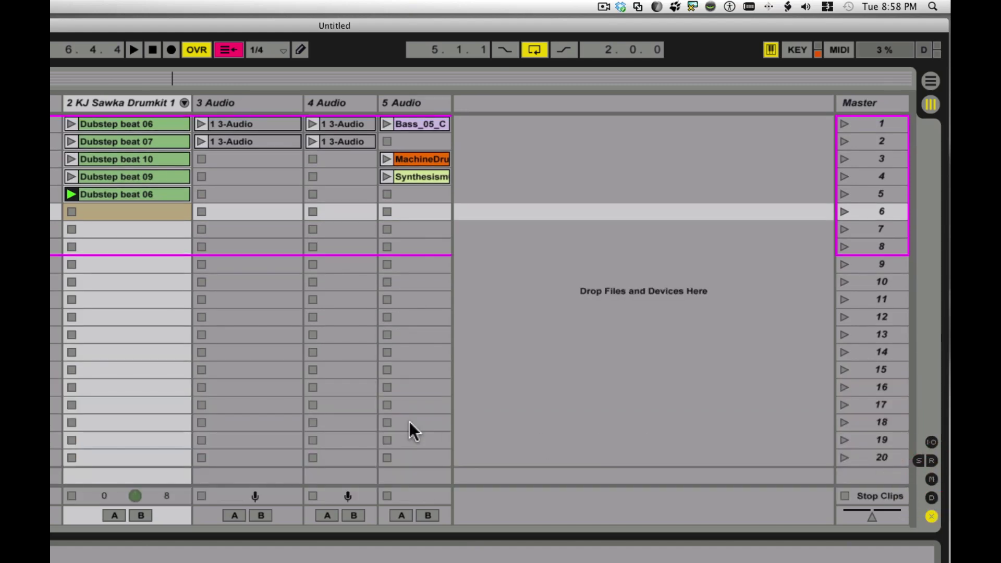
- Step the scene selection through scenes 1 to 20 with the arrow keys
{"action": "key", "text": "Up"}
{"action": "key", "text": "Up"}
{"action": "key", "text": "Up"}
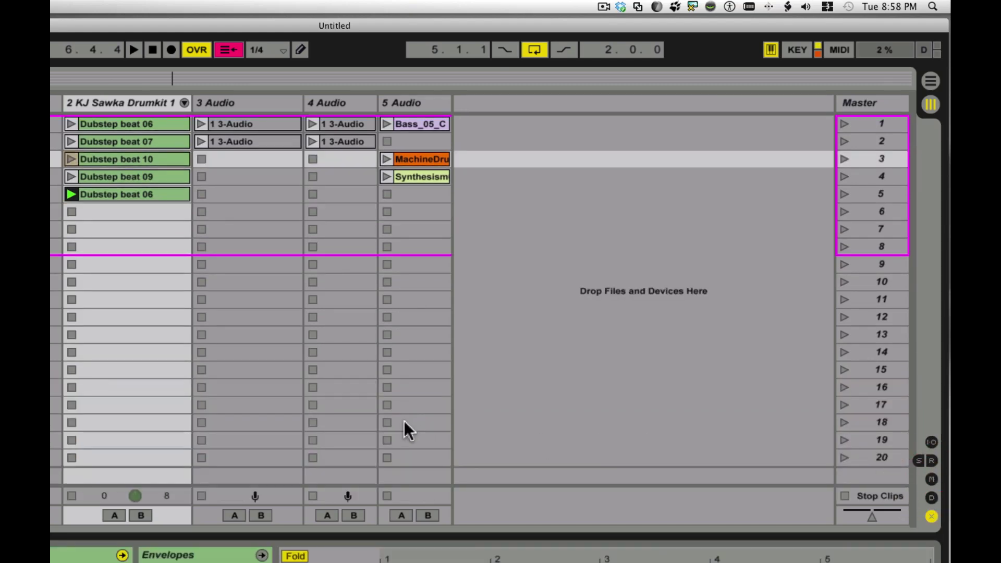
{"action": "key", "text": "Down"}
{"action": "key", "text": "Down"}
{"action": "key", "text": "Down"}
{"action": "key", "text": "Down"}
{"action": "key", "text": "Down"}
{"action": "key", "text": "Down"}
{"action": "key", "text": "Down"}
{"action": "key", "text": "Down"}
{"action": "key", "text": "Down"}
{"action": "key", "text": "Down"}
{"action": "key", "text": "Down"}
{"action": "key", "text": "Down"}
{"action": "key", "text": "Down"}
{"action": "key", "text": "Down"}
{"action": "key", "text": "Down"}
{"action": "key", "text": "Down"}
{"action": "key", "text": "Down"}
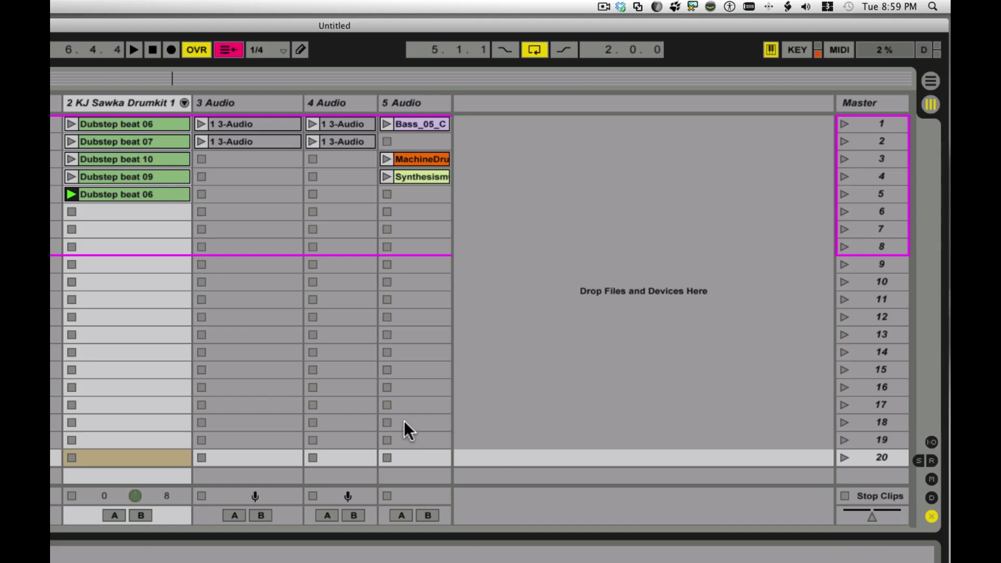
{"action": "key", "text": "Up"}
{"action": "key", "text": "Up"}
{"action": "key", "text": "Up"}
{"action": "key", "text": "Up"}
{"action": "key", "text": "Up"}
{"action": "key", "text": "Up"}
{"action": "key", "text": "Up"}
{"action": "key", "text": "Up"}
{"action": "key", "text": "Up"}
{"action": "key", "text": "Up"}
{"action": "key", "text": "Up"}
{"action": "key", "text": "Up"}
{"action": "key", "text": "Up"}
{"action": "key", "text": "Up"}
{"action": "key", "text": "Up"}
{"action": "key", "text": "Up"}
{"action": "key", "text": "Up"}
{"action": "key", "text": "Up"}
{"action": "key", "text": "Up"}
{"action": "key", "text": "Down"}
{"action": "key", "text": "Down"}
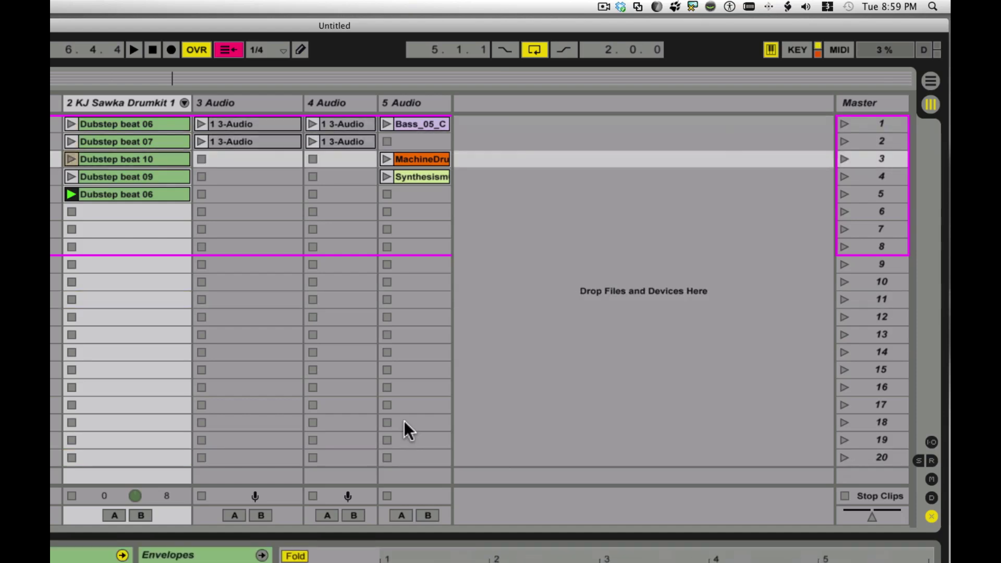
{"action": "key", "text": "Down"}
{"action": "key", "text": "Down"}
{"action": "key", "text": "Down"}
{"action": "key", "text": "Down"}
{"action": "key", "text": "Down"}
{"action": "key", "text": "Down"}
{"action": "key", "text": "Down"}
{"action": "key", "text": "Down"}
{"action": "key", "text": "Down"}
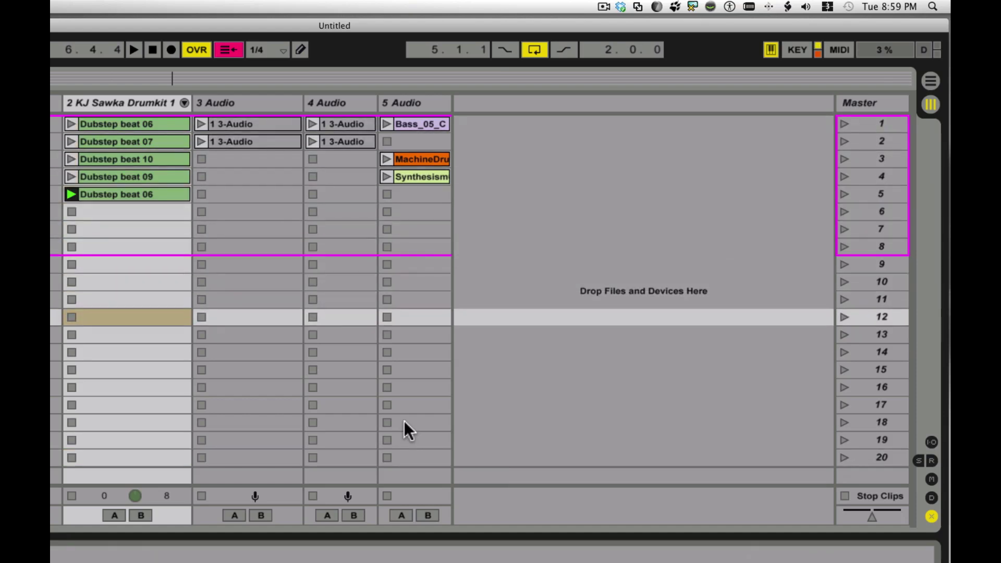
- Delete scenes 6 through 20 so only five scenes remain
{"action": "key", "text": "Down"}
{"action": "key", "text": "Down"}
{"action": "key", "text": "Down"}
{"action": "key", "text": "Down"}
{"action": "key", "text": "Down"}
{"action": "key", "text": "Down"}
{"action": "key", "text": "Down"}
{"action": "key", "text": "Down"}
{"action": "key", "text": "Up"}
{"action": "key", "text": "Up"}
{"action": "key", "text": "Up"}
{"action": "key", "text": "Up"}
{"action": "key", "text": "Up"}
{"action": "key", "text": "Up"}
{"action": "key", "text": "Up"}
{"action": "key", "text": "Up"}
{"action": "key", "text": "Up"}
{"action": "key", "text": "Up"}
{"action": "key", "text": "Up"}
{"action": "key", "text": "Up"}
{"action": "key", "text": "Up"}
{"action": "key", "text": "Up"}
{"action": "key", "text": "Up"}
{"action": "key", "text": "Up"}
{"action": "key", "text": "Up"}
{"action": "key", "text": "Up"}
{"action": "key", "text": "Up"}
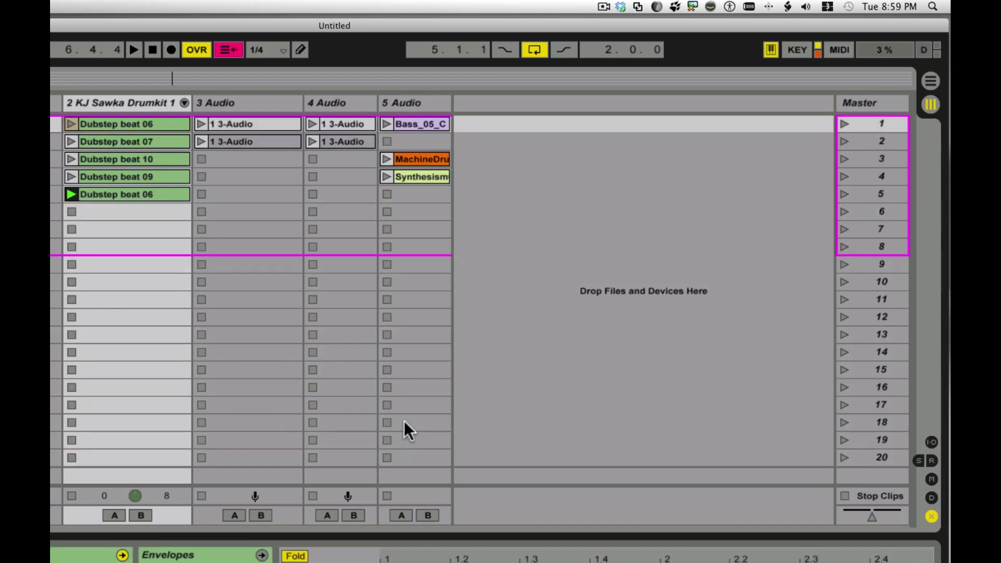
{"action": "key", "text": "Down"}
{"action": "key", "text": "Down"}
{"action": "key", "text": "Down"}
{"action": "key", "text": "Down"}
{"action": "key", "text": "Down"}
{"action": "key", "text": "Down"}
{"action": "key", "text": "Down"}
{"action": "key", "text": "Down"}
{"action": "key", "text": "Down"}
{"action": "key", "text": "Down"}
{"action": "key", "text": "Down"}
{"action": "key", "text": "Down"}
{"action": "key", "text": "Down"}
{"action": "key", "text": "Down"}
{"action": "key", "text": "Down"}
{"action": "key", "text": "Down"}
{"action": "key", "text": "Down"}
{"action": "key", "text": "Down"}
{"action": "key", "text": "Down"}
{"action": "key", "text": "Up"}
{"action": "key", "text": "Up"}
{"action": "key", "text": "Up"}
{"action": "key", "text": "Up"}
{"action": "key", "text": "Up"}
{"action": "key", "text": "Up"}
{"action": "key", "text": "Up"}
{"action": "key", "text": "Up"}
{"action": "key", "text": "Up"}
{"action": "key", "text": "Up"}
{"action": "key", "text": "Up"}
{"action": "key", "text": "Up"}
{"action": "key", "text": "Up"}
{"action": "key", "text": "Up"}
{"action": "key", "text": "Up"}
{"action": "key", "text": "Up"}
{"action": "key", "text": "Up"}
{"action": "key", "text": "Up"}
{"action": "key", "text": "Up"}
{"action": "left_click", "coordinate": [880, 210]}
{"action": "left_click", "coordinate": [879, 461], "text": "shift"}
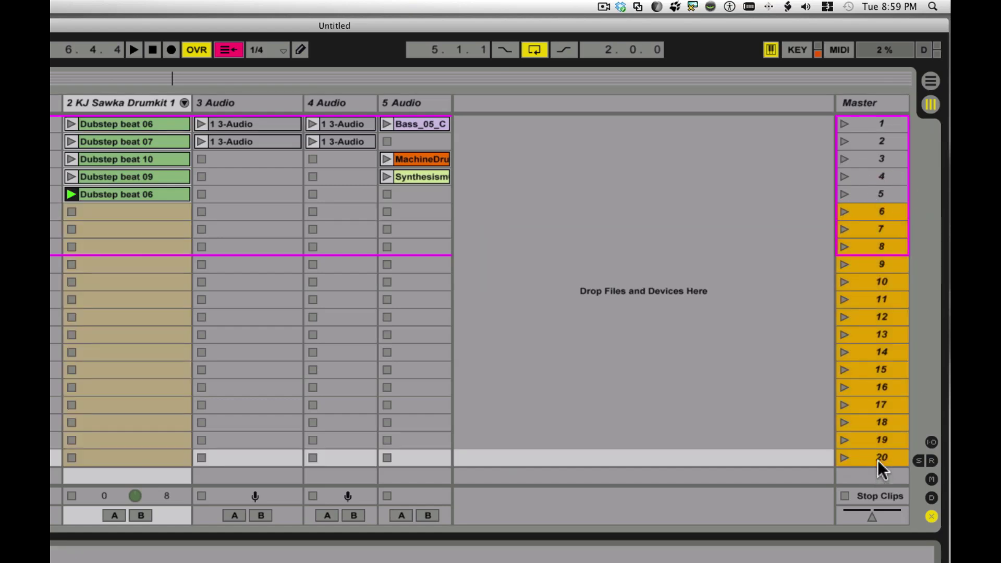
{"action": "key", "text": "Delete"}
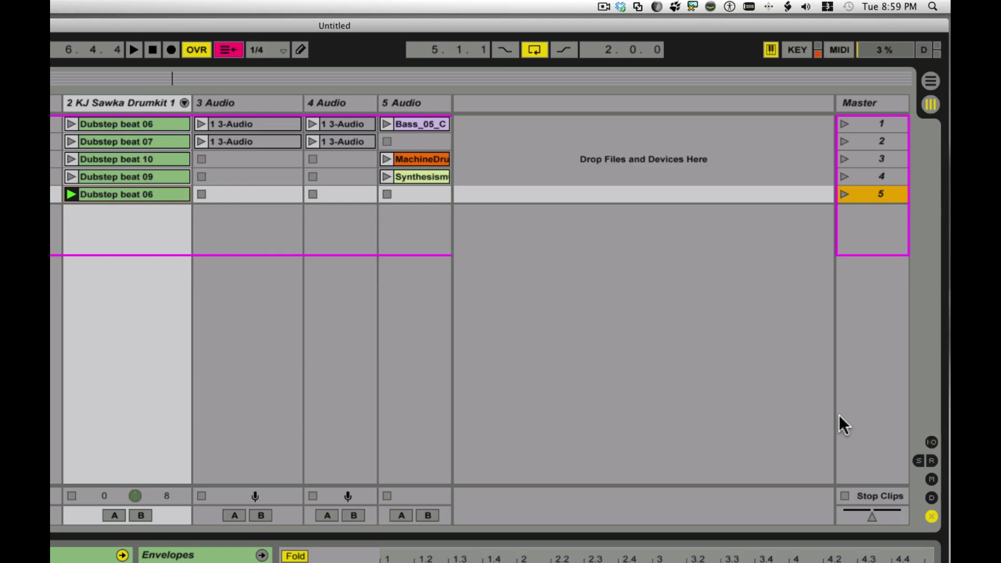
- Step the scene selection up and down through the remaining scenes 1 to 5
{"action": "key", "text": "Up"}
{"action": "key", "text": "Up"}
{"action": "key", "text": "Down"}
{"action": "key", "text": "Down"}
{"action": "key", "text": "Up"}
{"action": "key", "text": "Up"}
{"action": "key", "text": "Up"}
{"action": "key", "text": "Up"}
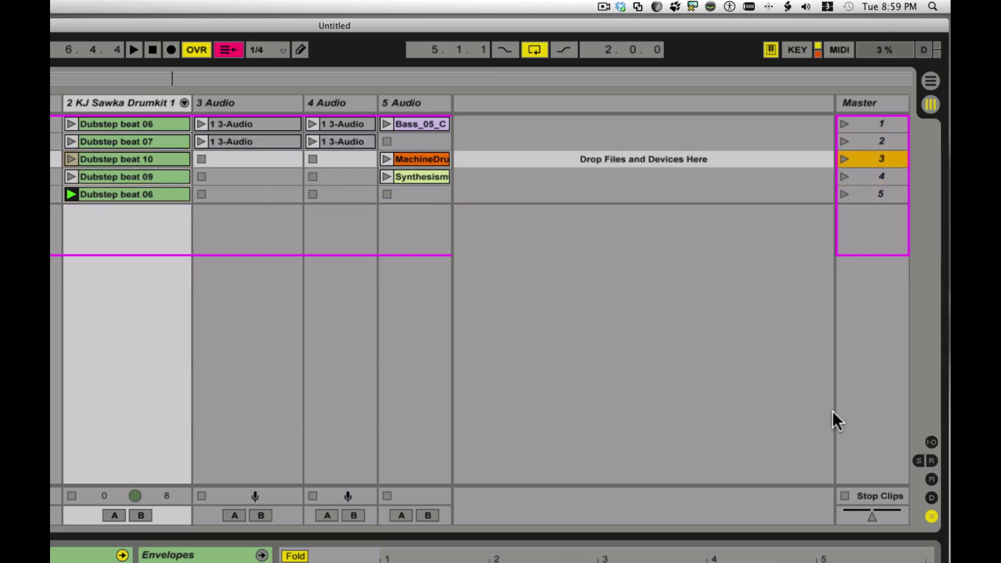
{"action": "key", "text": "Down"}
{"action": "key", "text": "Down"}
{"action": "key", "text": "Down"}
{"action": "key", "text": "Down"}
{"action": "key", "text": "Up"}
{"action": "key", "text": "Up"}
{"action": "key", "text": "Up"}
{"action": "key", "text": "Up"}
{"action": "key", "text": "Down"}
{"action": "key", "text": "Down"}
{"action": "key", "text": "Down"}
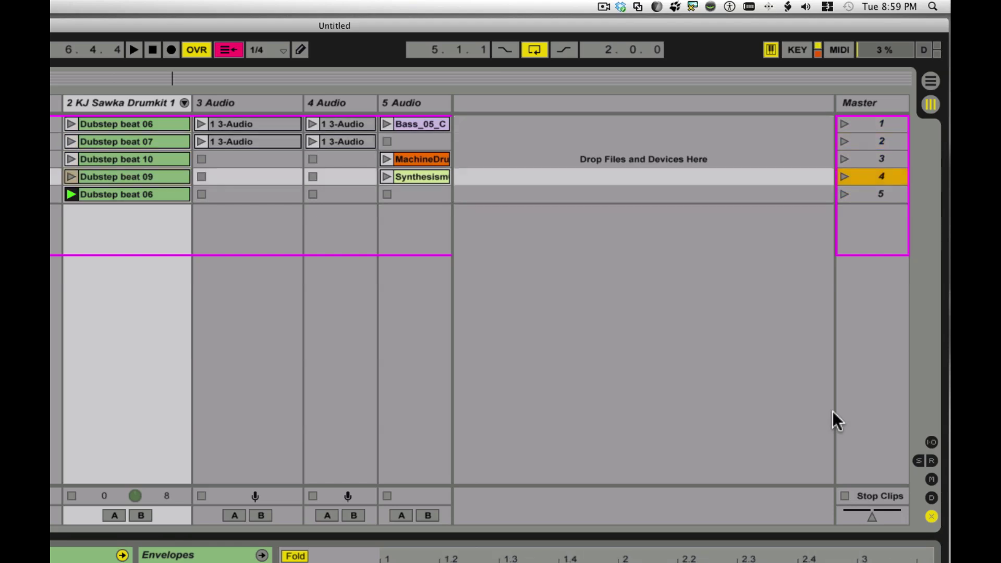
{"action": "key", "text": "Up"}
{"action": "key", "text": "Up"}
{"action": "key", "text": "Up"}
{"action": "key", "text": "Down"}
{"action": "key", "text": "Down"}
{"action": "key", "text": "Down"}
{"action": "key", "text": "Up"}
{"action": "key", "text": "Up"}
{"action": "key", "text": "Down"}
{"action": "key", "text": "Down"}
{"action": "key", "text": "Down"}
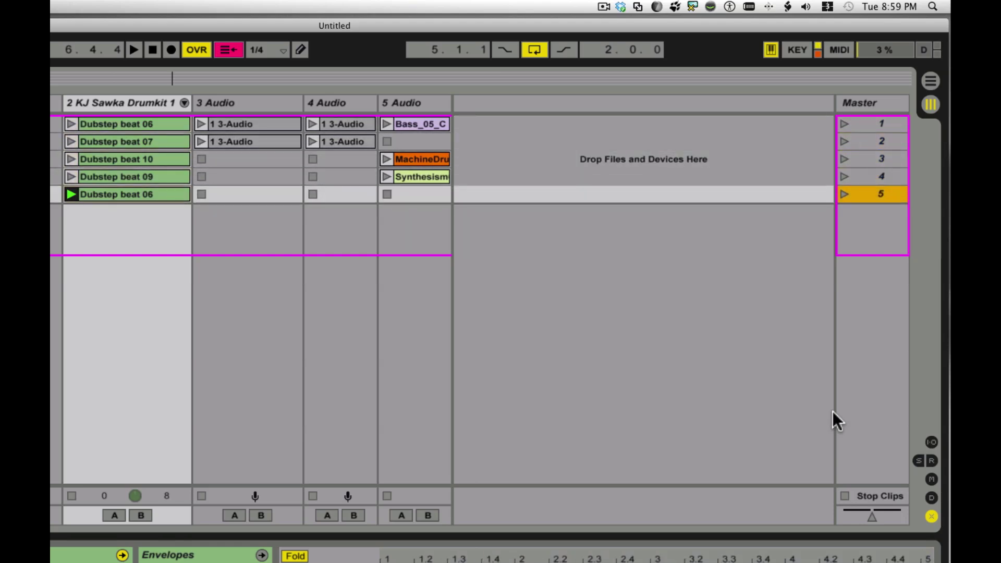
{"action": "key", "text": "Up"}
{"action": "key", "text": "Up"}
{"action": "key", "text": "Down"}
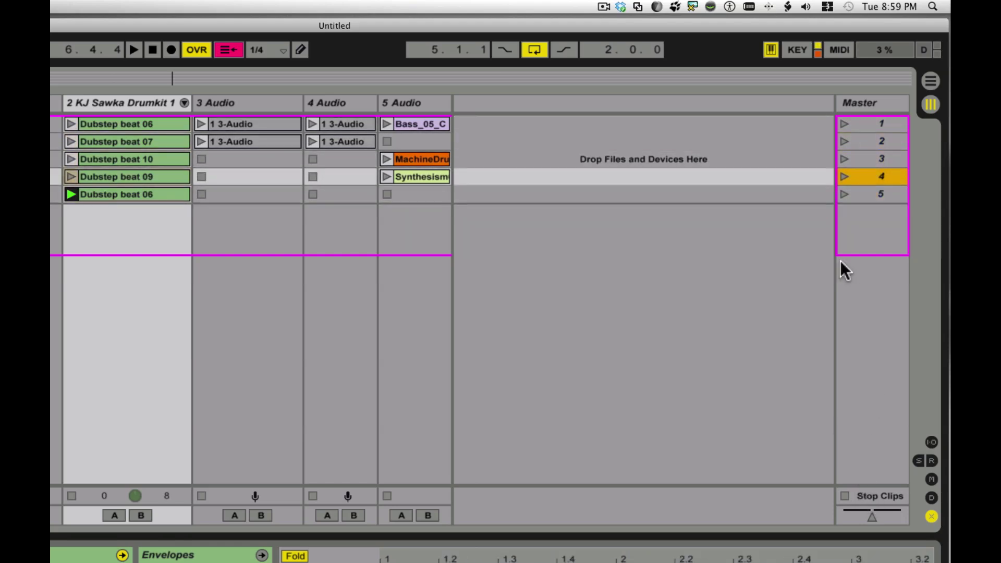
{"action": "key", "text": "Down"}
- Launch scene 4, then move the scene selection between scenes 1 and 5
{"action": "key", "text": "Up"}
{"action": "key", "text": "Up"}
{"action": "left_click", "coordinate": [845, 176]}
{"action": "key", "text": "Up"}
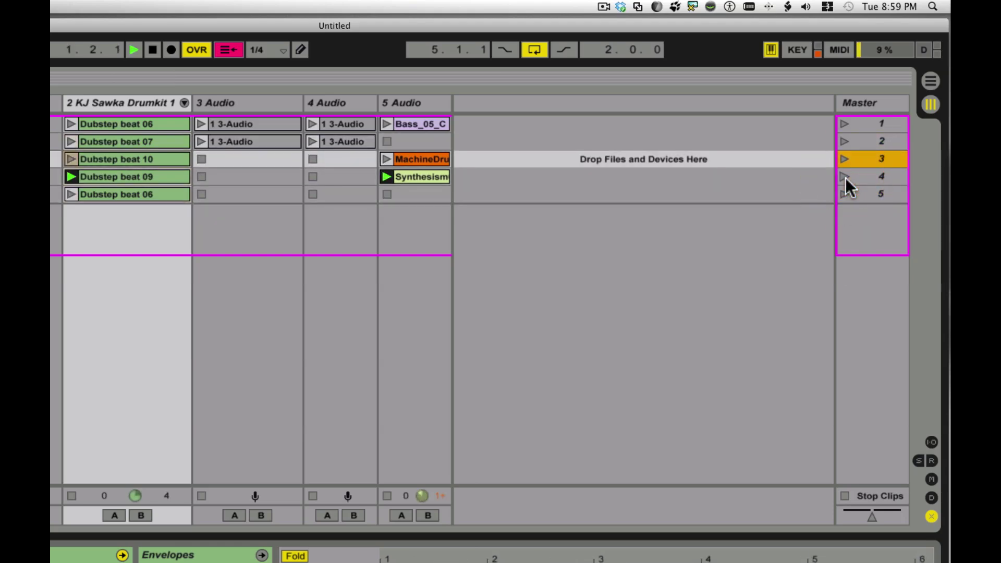
{"action": "key", "text": "Up"}
{"action": "key", "text": "Up"}
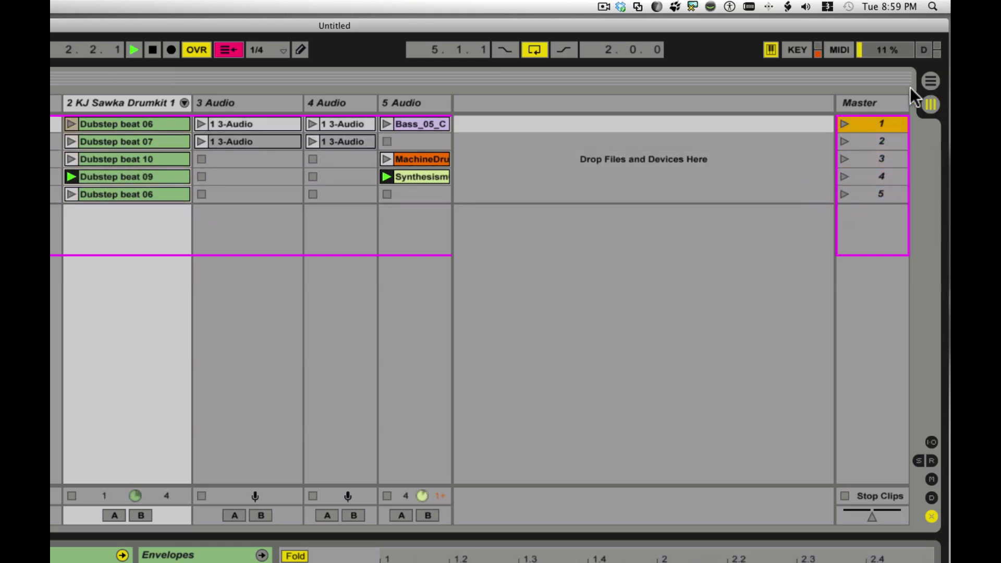
{"action": "key", "text": "Down"}
{"action": "key", "text": "Down"}
{"action": "key", "text": "Down"}
{"action": "key", "text": "Down"}
{"action": "key", "text": "Up"}
{"action": "key", "text": "Up"}
{"action": "key", "text": "Up"}
{"action": "key", "text": "Up"}
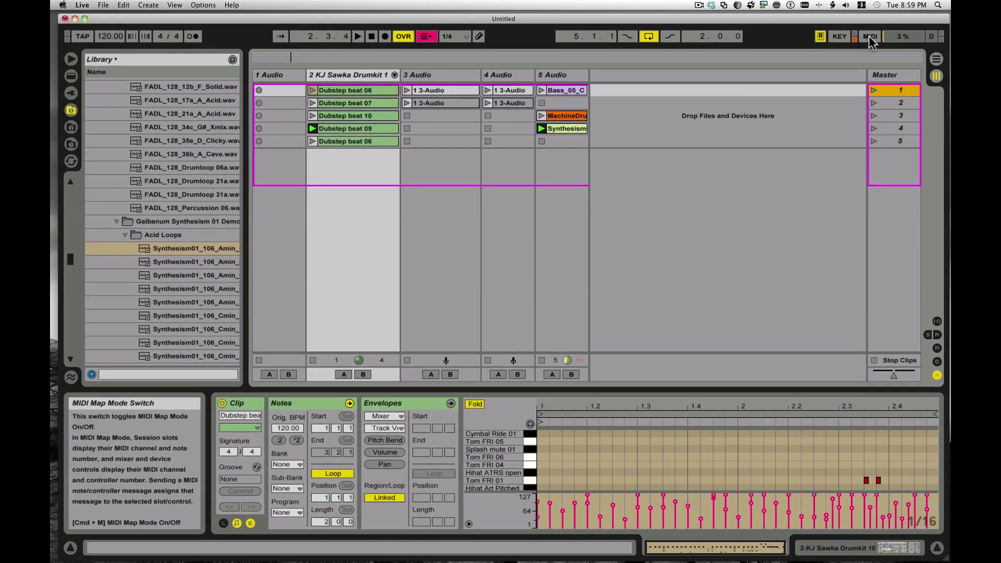
- Map drum track 2's title to note C5 and its track status to note B4
{"action": "left_click", "coordinate": [869, 35]}
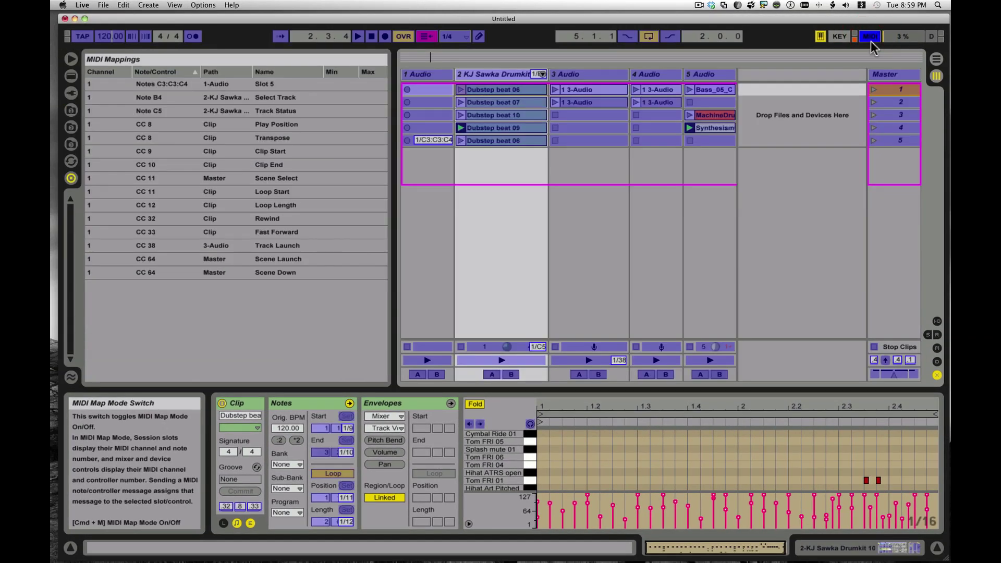
{"action": "left_click", "coordinate": [493, 74]}
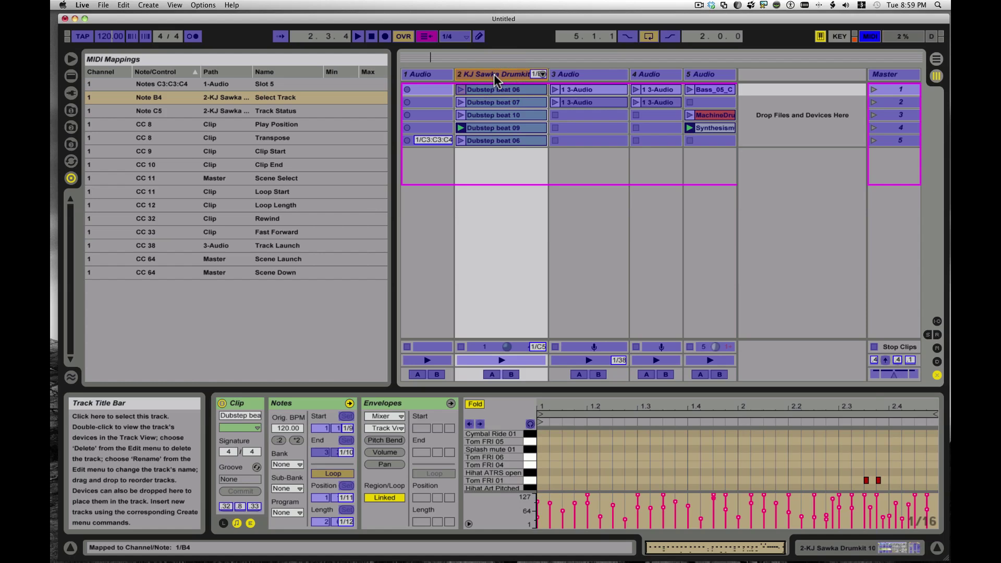
{"action": "left_click", "coordinate": [937, 323]}
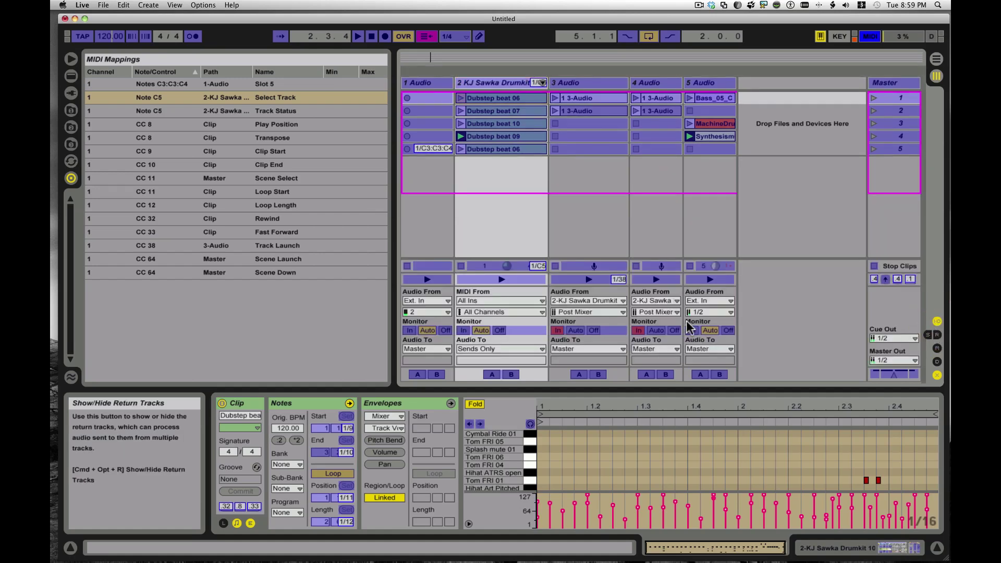
{"action": "left_click", "coordinate": [514, 267]}
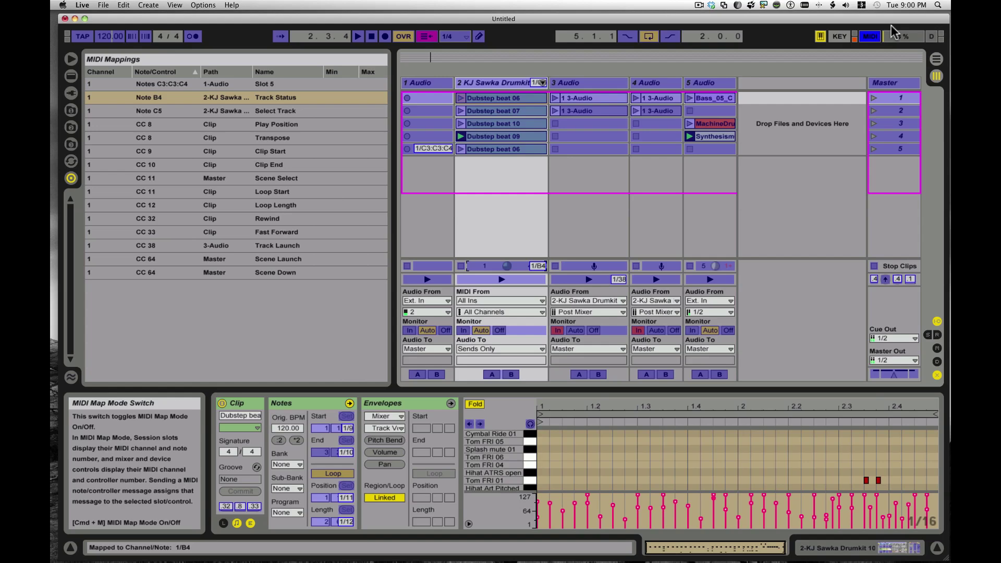
{"action": "left_click", "coordinate": [872, 36]}
- Show the drum track's devices and browse its clip slots around Dubstep beat 09 and 10
{"action": "key", "text": "shift+Tab"}
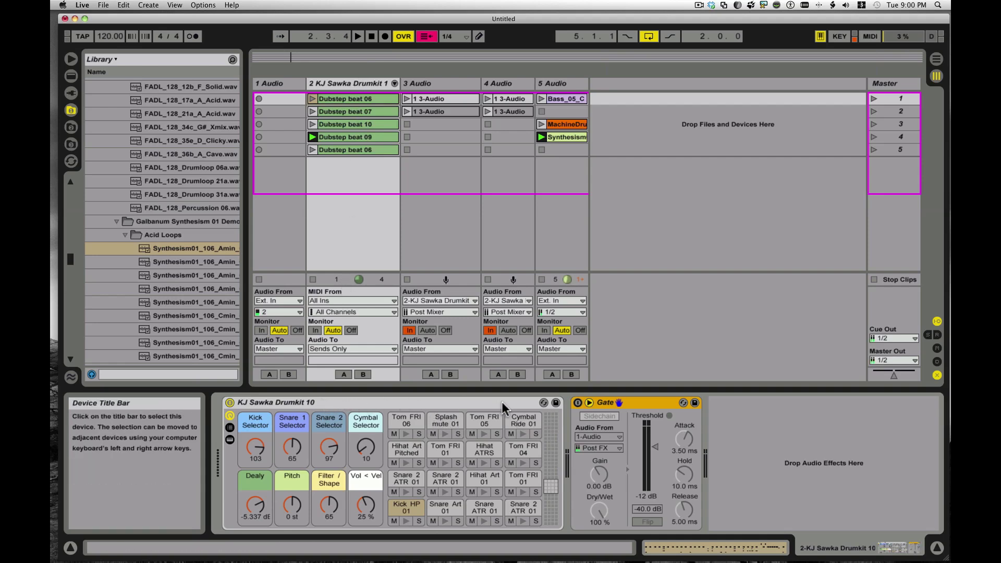
{"action": "left_click", "coordinate": [443, 122]}
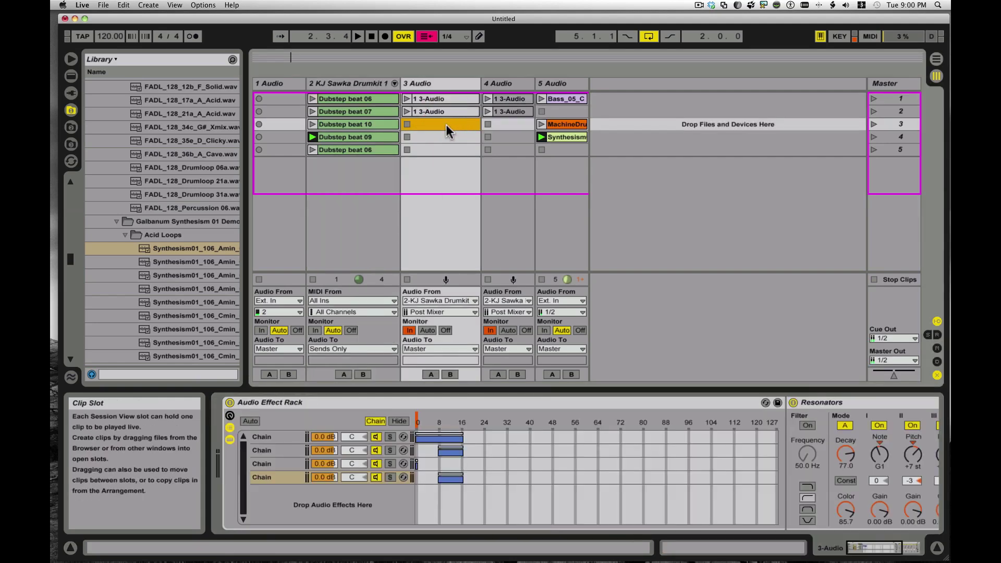
{"action": "key", "text": "Left"}
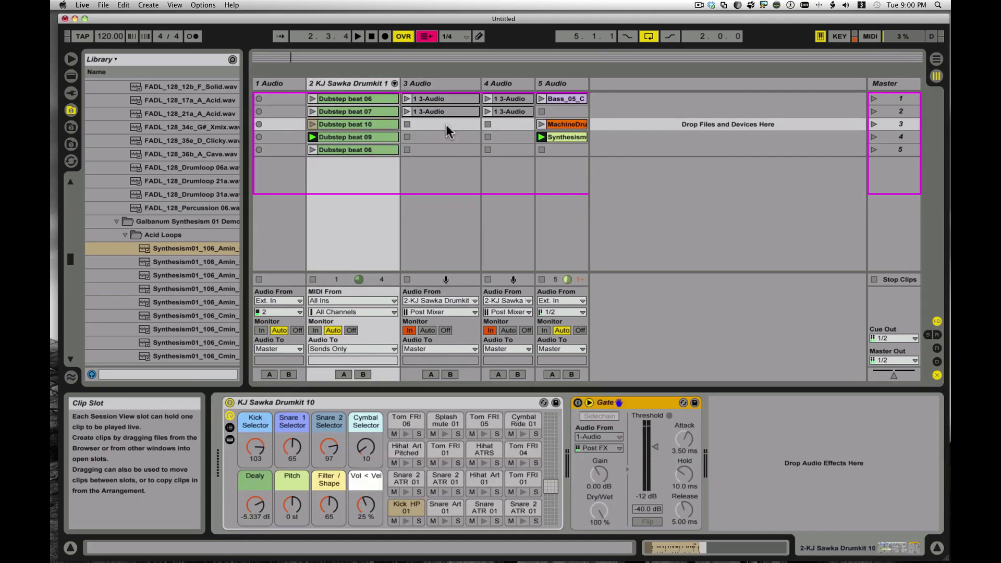
{"action": "key", "text": "Down"}
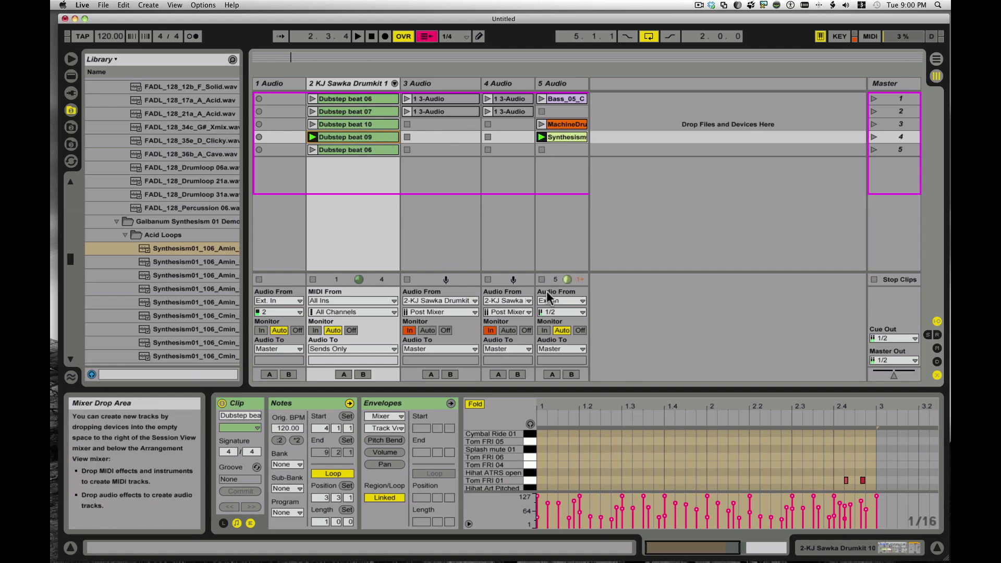
{"action": "left_click", "coordinate": [449, 121]}
- Launch the Dubstep beat 07 clip, browse the nearby slots, then stop playback
{"action": "left_click", "coordinate": [313, 111]}
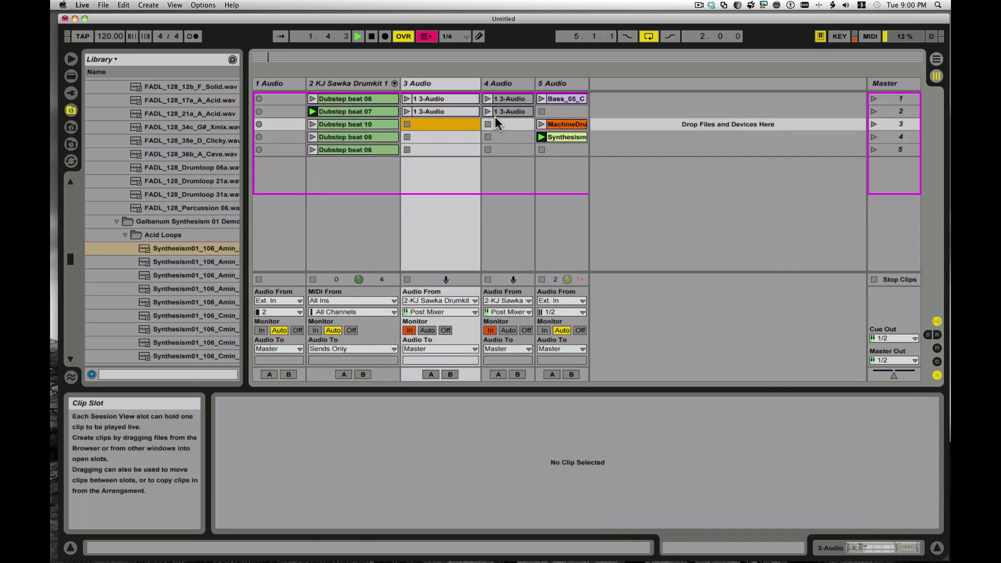
{"action": "left_click", "coordinate": [436, 136]}
{"action": "left_click", "coordinate": [435, 149]}
{"action": "key", "text": "Left"}
{"action": "key", "text": "Up"}
{"action": "key", "text": "Up"}
{"action": "key", "text": "Up"}
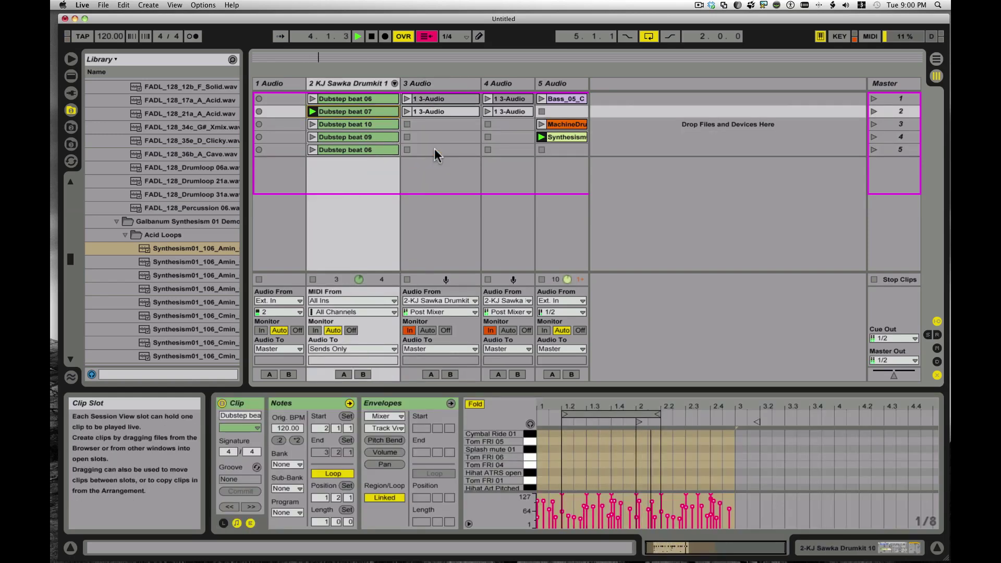
{"action": "left_click", "coordinate": [371, 37]}
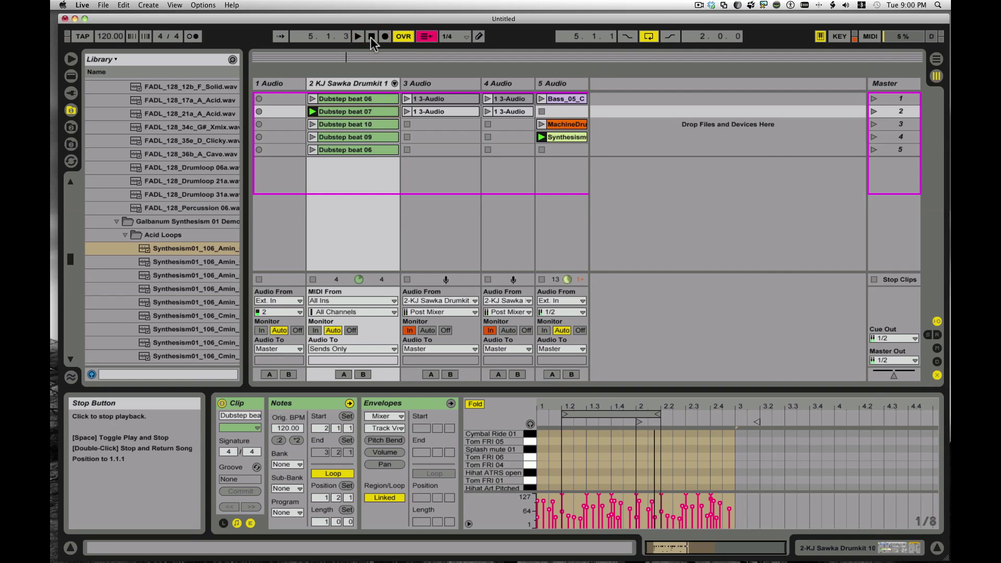
- Enter MIDI Map Mode to review existing mappings, including rewind, scrub and fast-forward on CC 32, 8 and 33
{"action": "left_click", "coordinate": [877, 37]}
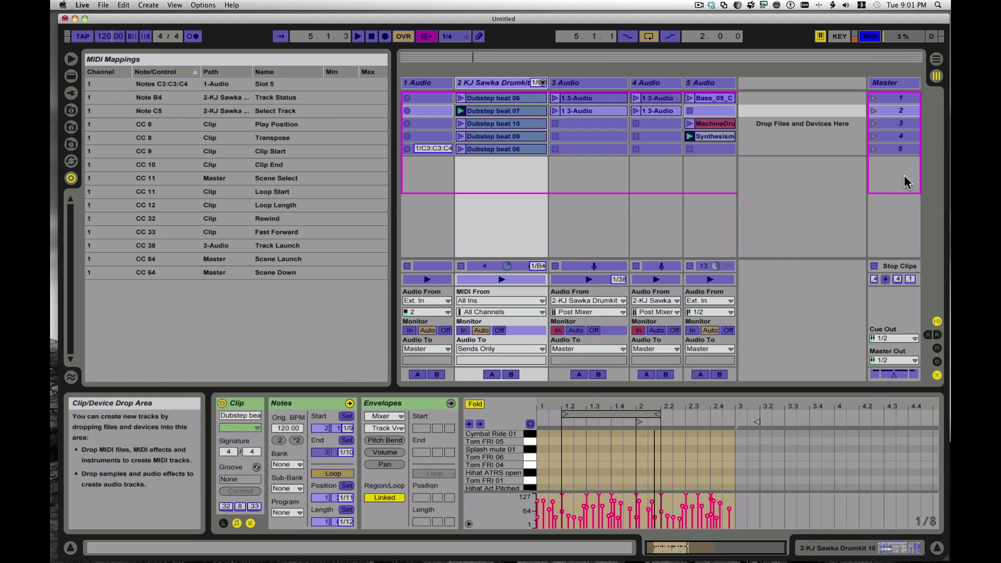
- Exit MIDI Map Mode, record a '3 1-Audio' clip into track 1's scene 5 slot, then step between scenes 1 and 2
{"action": "left_click", "coordinate": [871, 36]}
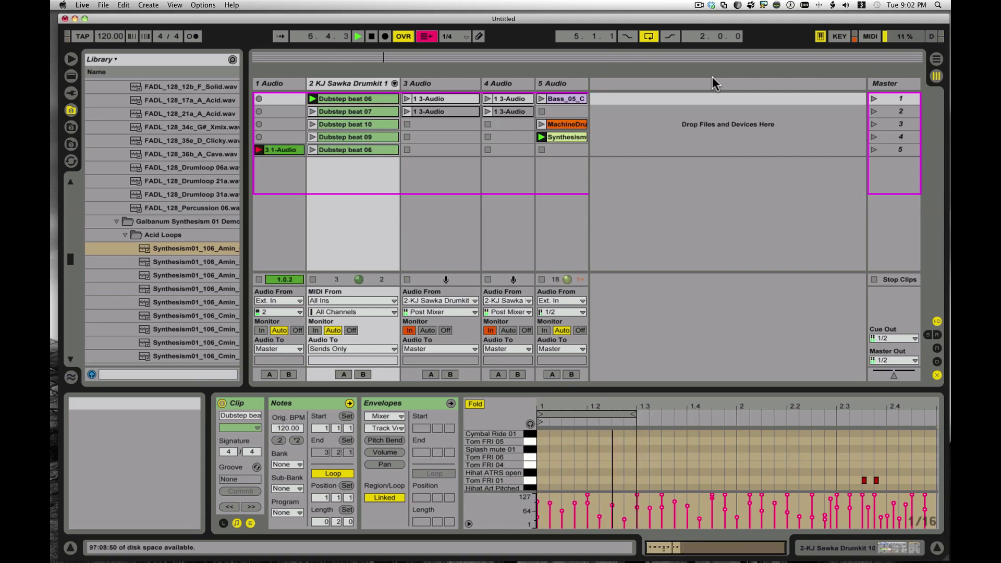
{"action": "key", "text": "Down"}
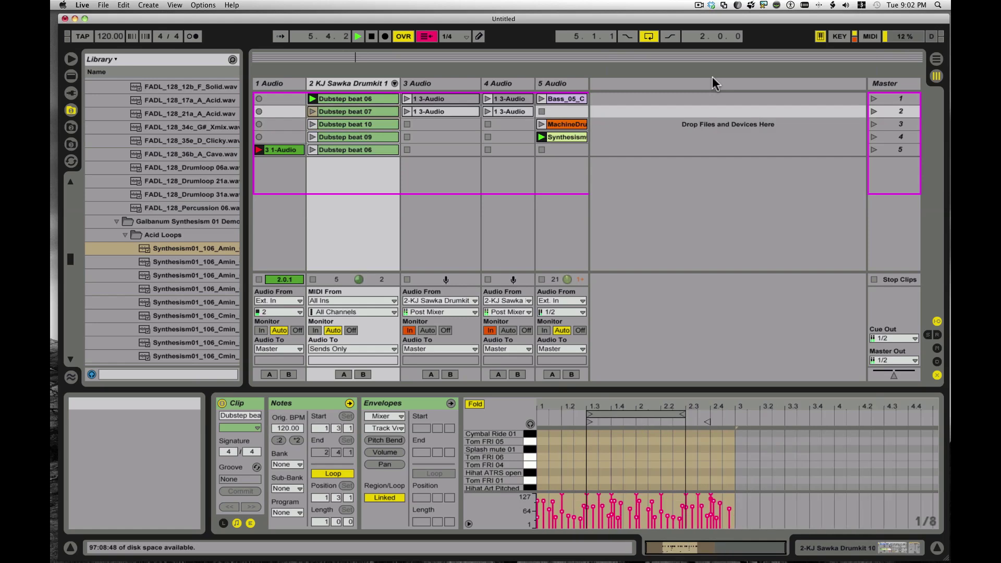
{"action": "key", "text": "Up"}
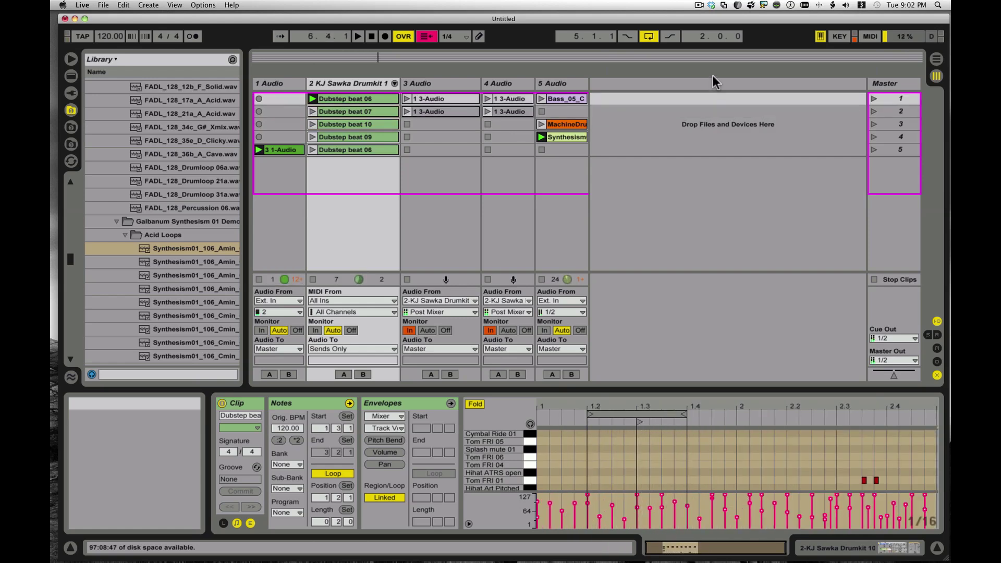